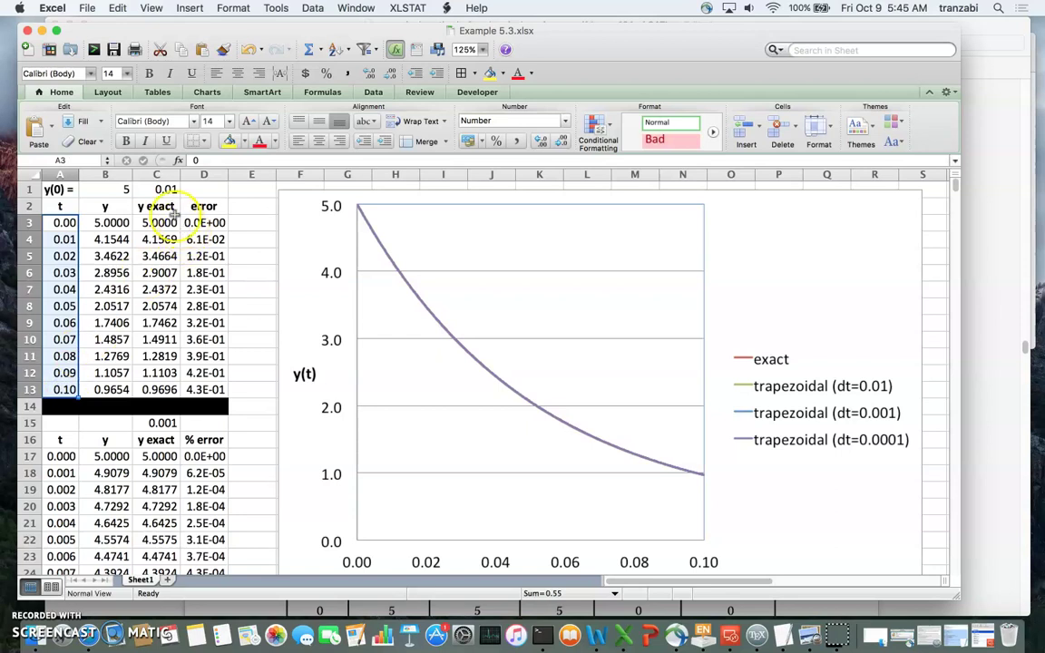
Step: Inspect the time step in C1, the error formula in D3, the exact solution in C3 and the initial value in B3
{"action": "left_click", "coordinate": [148, 188]}
{"action": "left_click", "coordinate": [194, 224]}
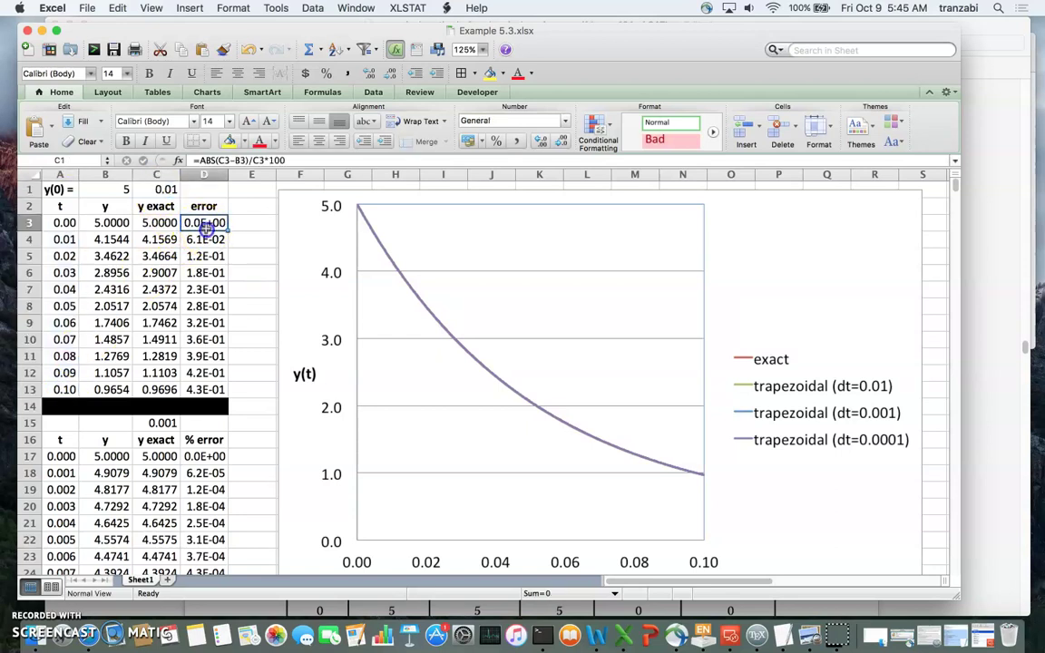
{"action": "left_click", "coordinate": [159, 224]}
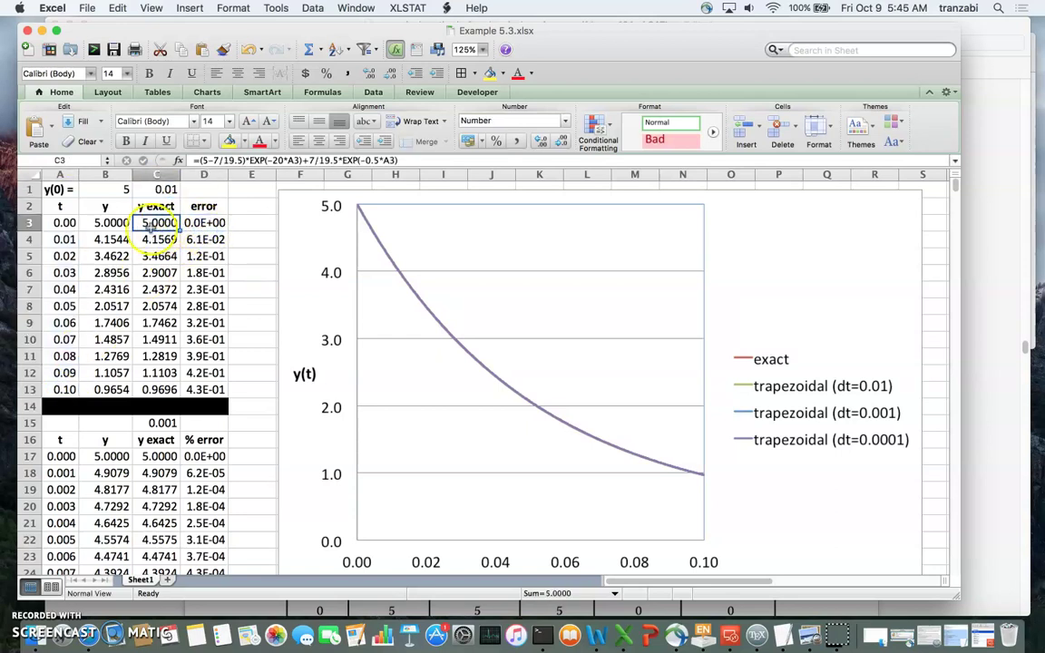
{"action": "left_click", "coordinate": [110, 225]}
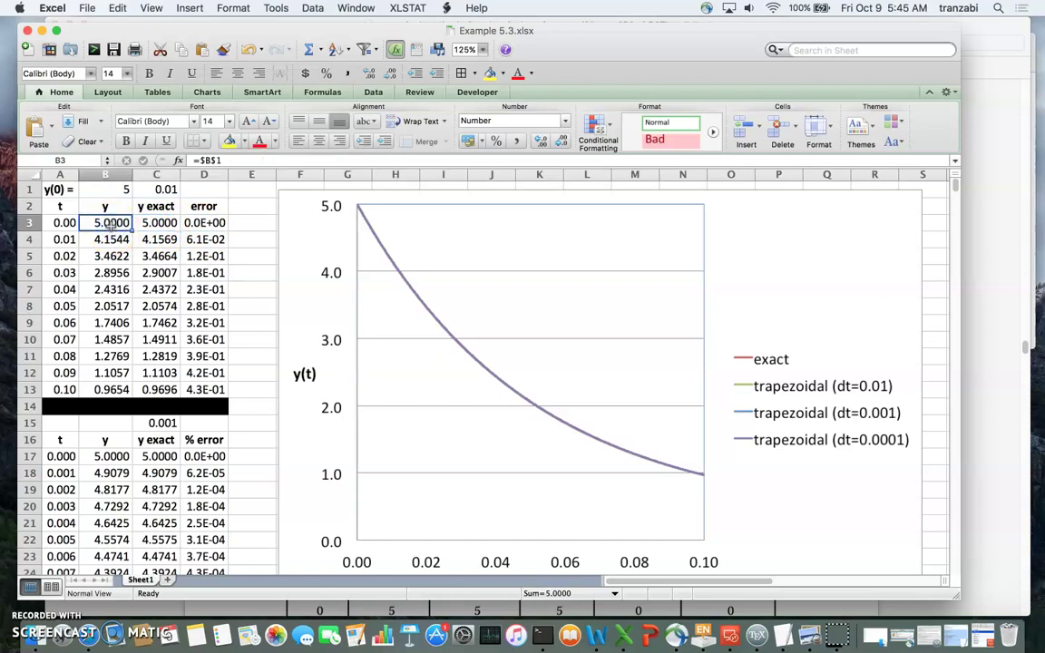
Step: Open the trapezoidal formula in B4 for editing and examine its (1-10*$C$1)*B3 term
{"action": "left_click", "coordinate": [110, 241]}
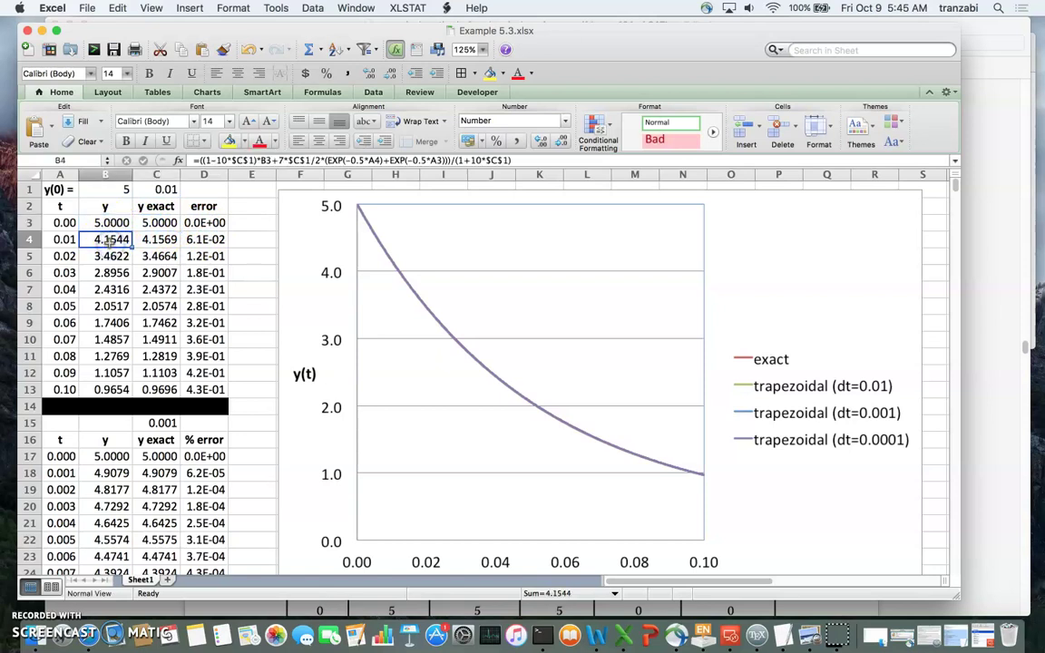
{"action": "left_click", "coordinate": [233, 160]}
{"action": "left_click_drag", "start_coordinate": [208, 162], "coordinate": [226, 165]}
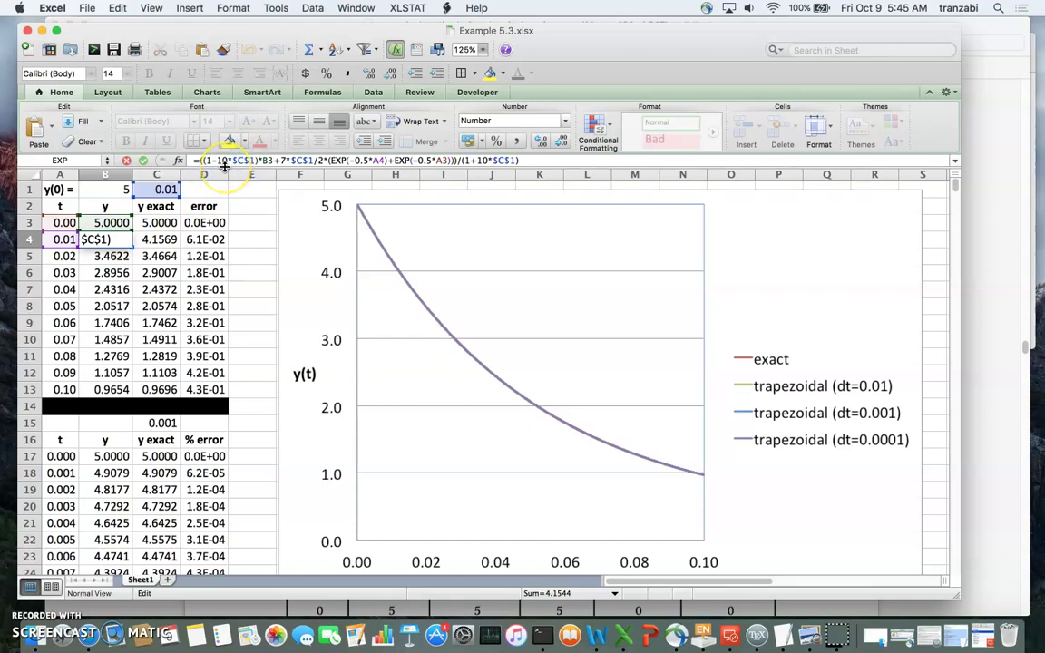
{"action": "type", "text": "("}
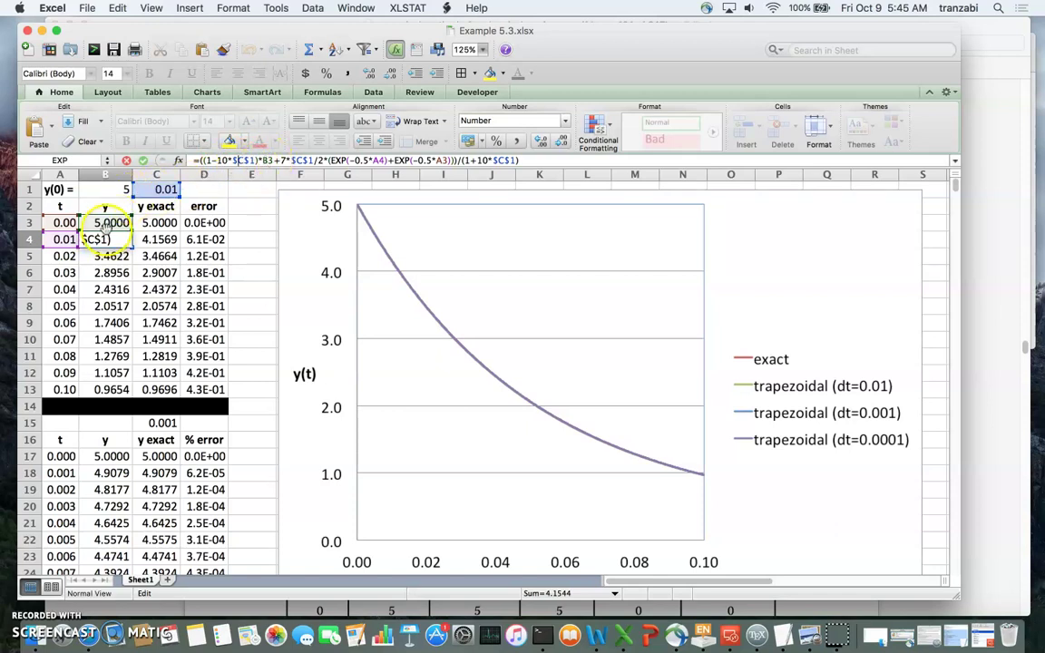
{"action": "left_click", "coordinate": [103, 238]}
Step: Check Example 5.3's recurrence equation in the Preview PDF, return to Excel and highlight the denominator 1+10*$C$1 in B4's formula
{"action": "key", "text": "ctrl+Up"}
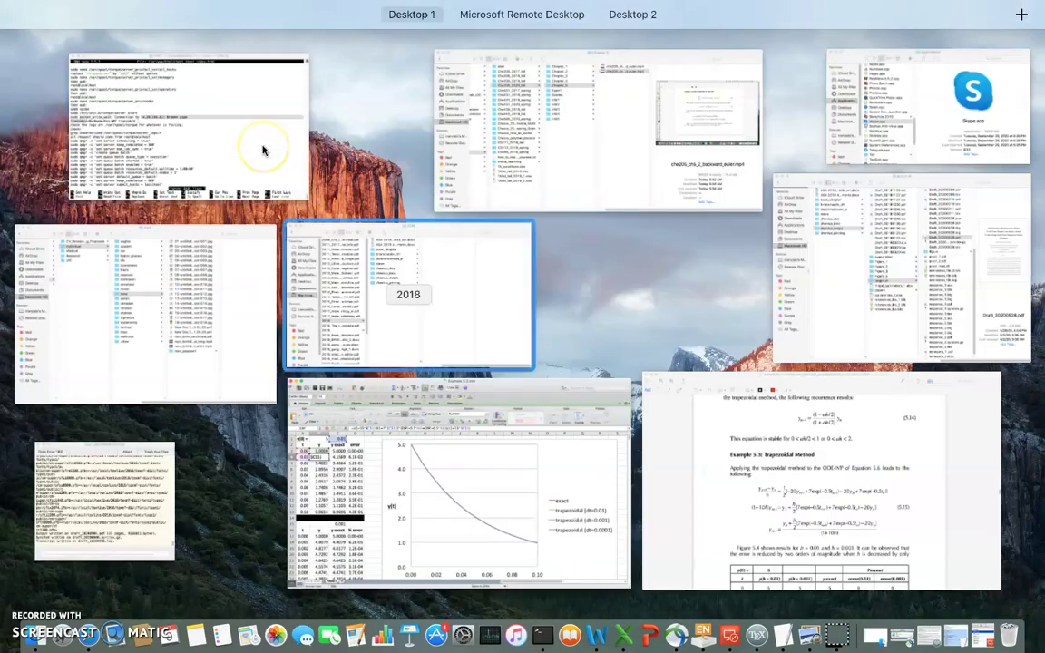
{"action": "left_click", "coordinate": [726, 416]}
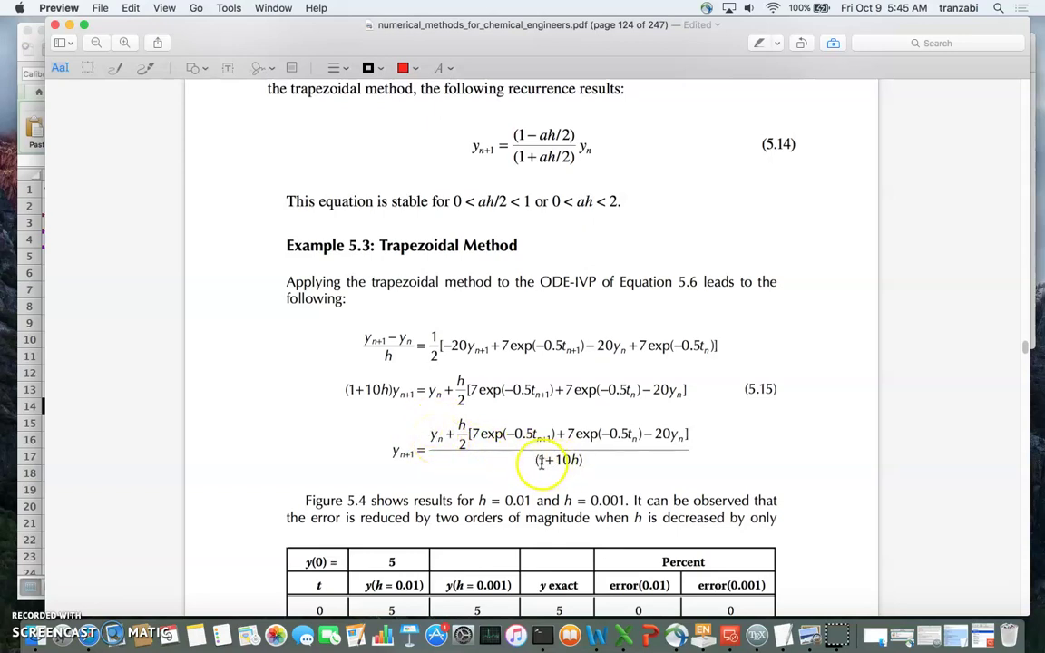
{"action": "key", "text": "ctrl+Up"}
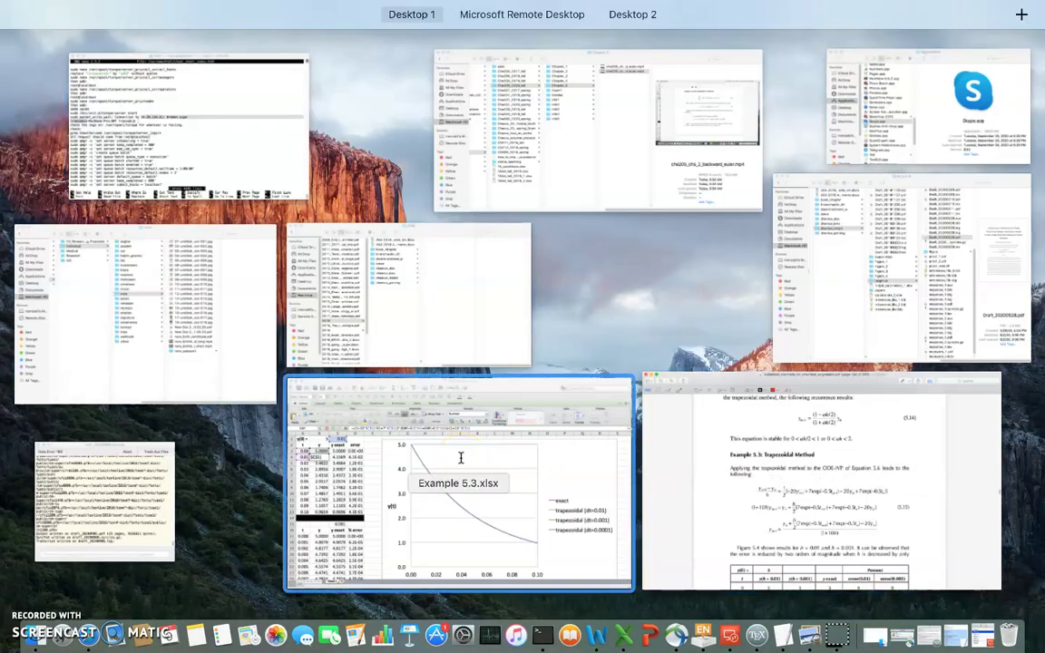
{"action": "left_click", "coordinate": [460, 457]}
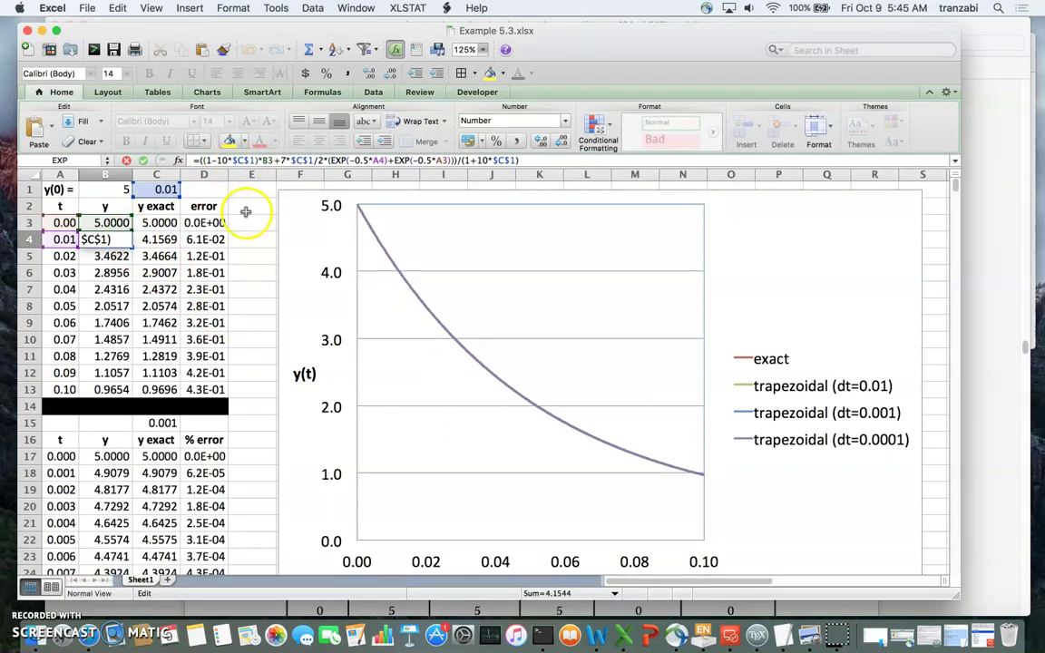
{"action": "left_click_drag", "start_coordinate": [454, 160], "coordinate": [496, 161]}
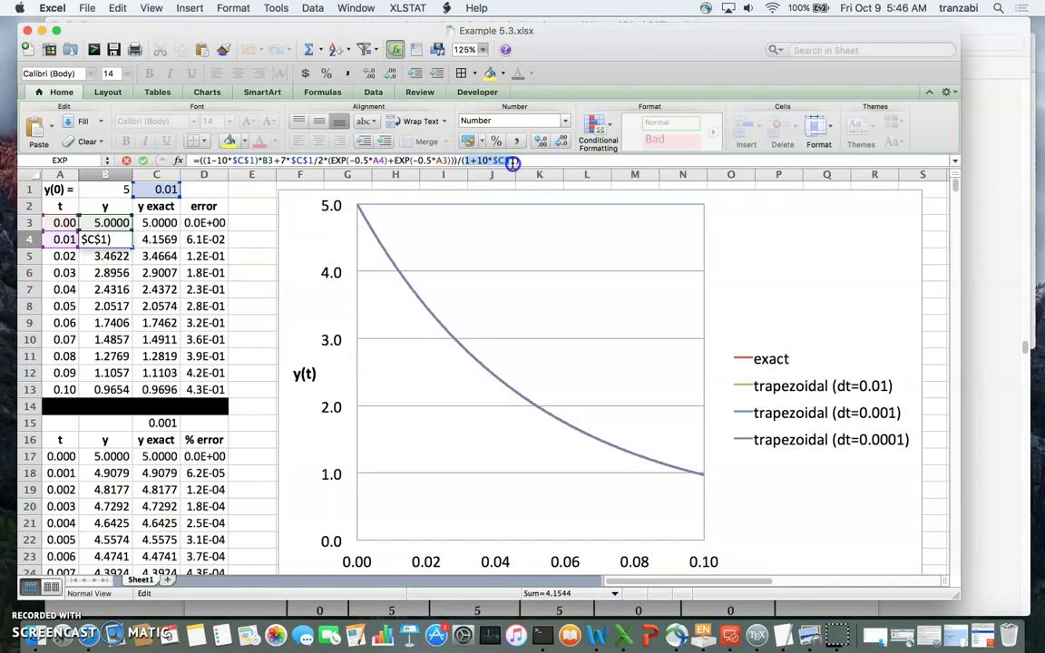
{"action": "left_click_drag", "start_coordinate": [513, 162], "coordinate": [513, 161]}
Step: Highlight the −20yₙ term in the last equation of Example 5.3 in Preview, and return to B4's formula in Excel
{"action": "key", "text": "ctrl+Up"}
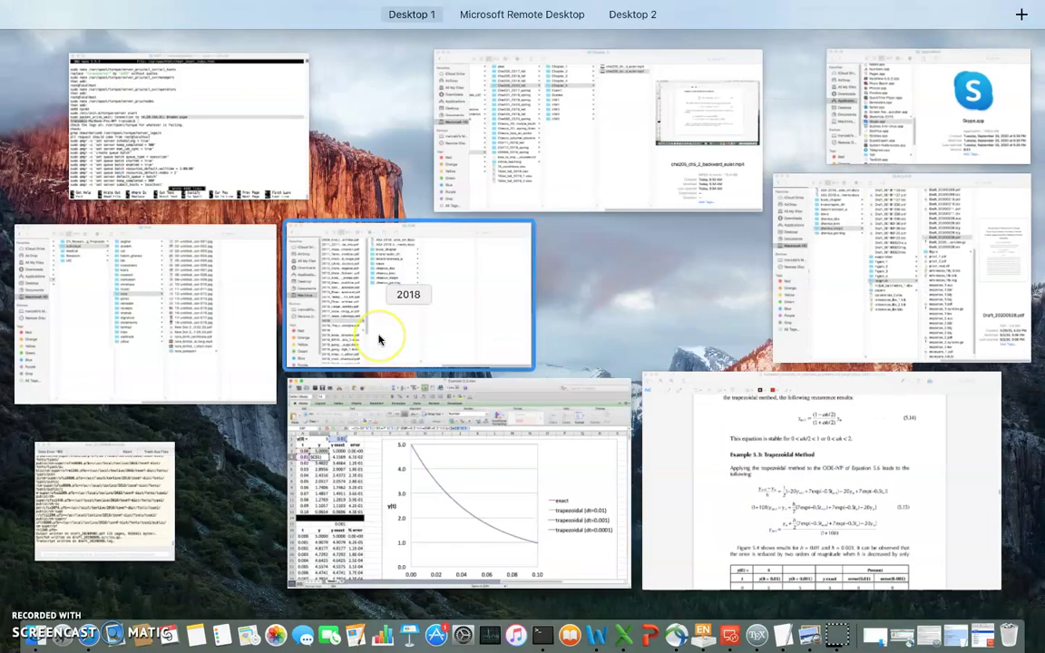
{"action": "left_click", "coordinate": [828, 420]}
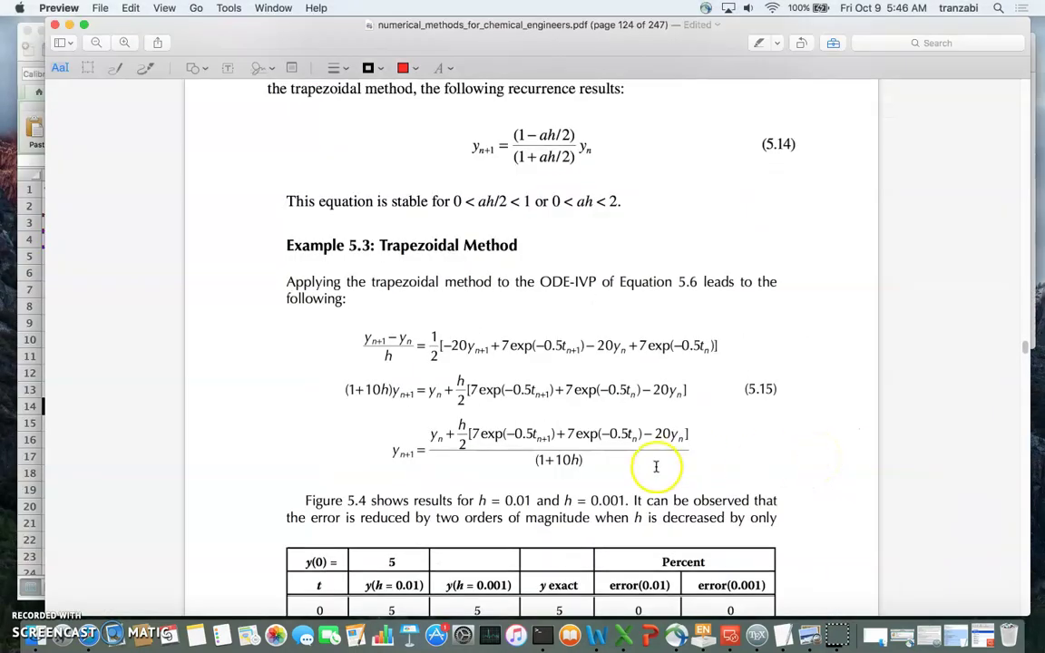
{"action": "left_click_drag", "start_coordinate": [405, 435], "coordinate": [445, 437]}
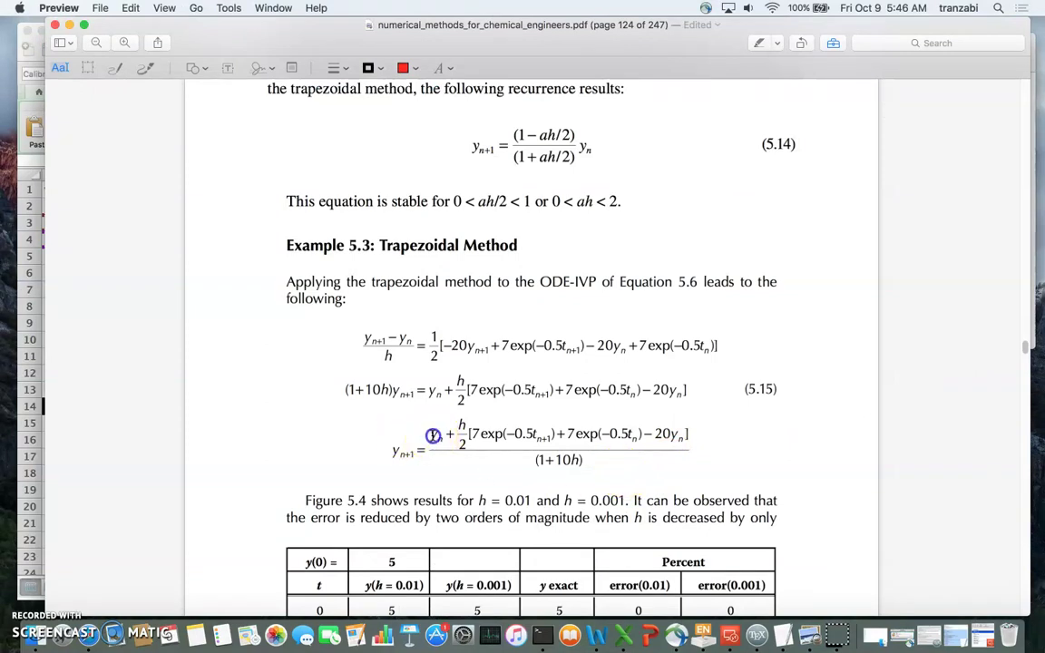
{"action": "left_click_drag", "start_coordinate": [644, 434], "coordinate": [682, 435]}
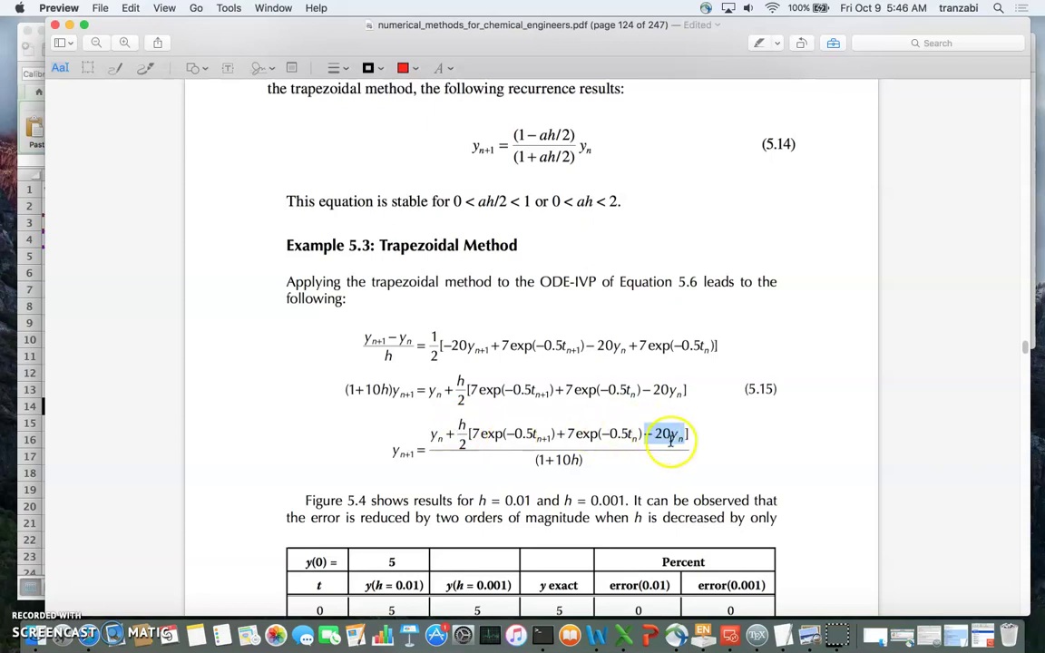
{"action": "key", "text": "ctrl+Up"}
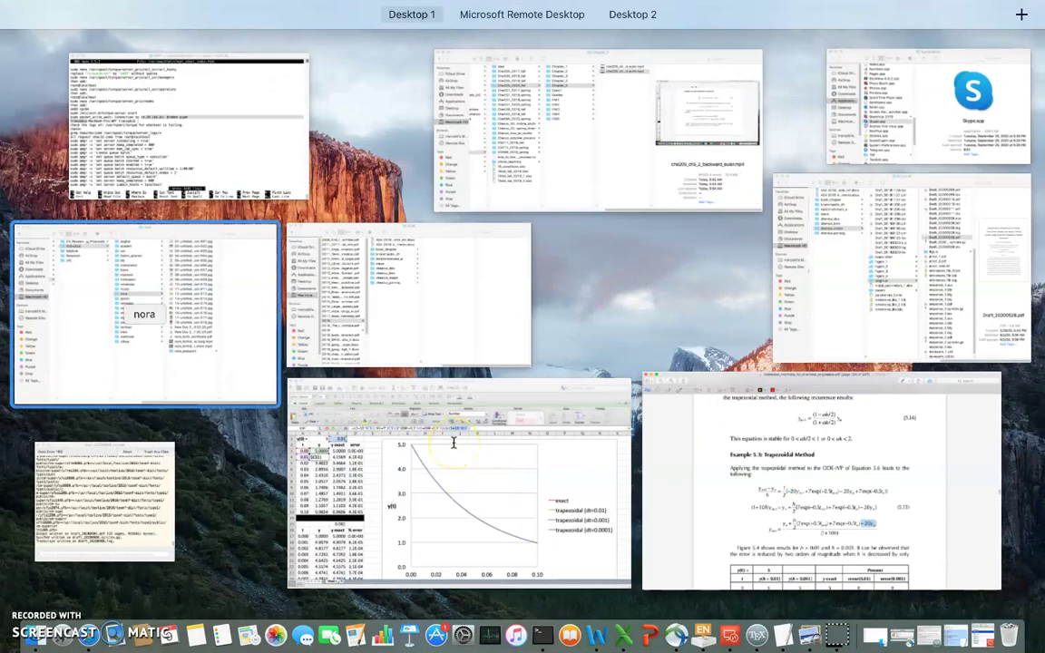
{"action": "left_click", "coordinate": [453, 442]}
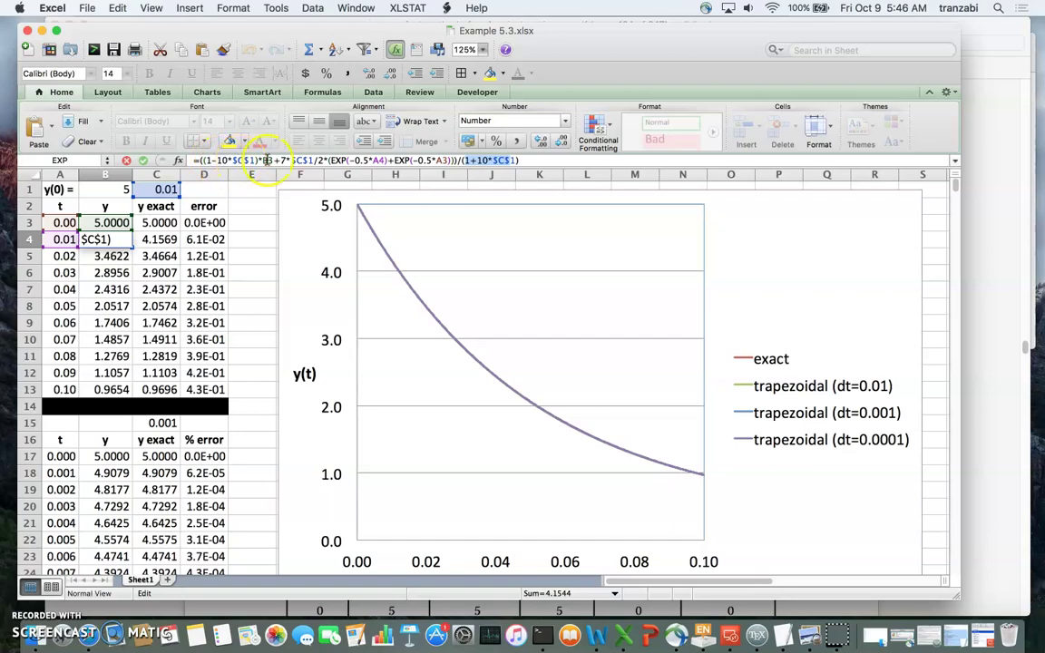
Step: Compare B4's formula with the PDF equation in Preview again, highlighting the 7*$C$1 factor in the Excel formula
{"action": "key", "text": "ctrl+Up"}
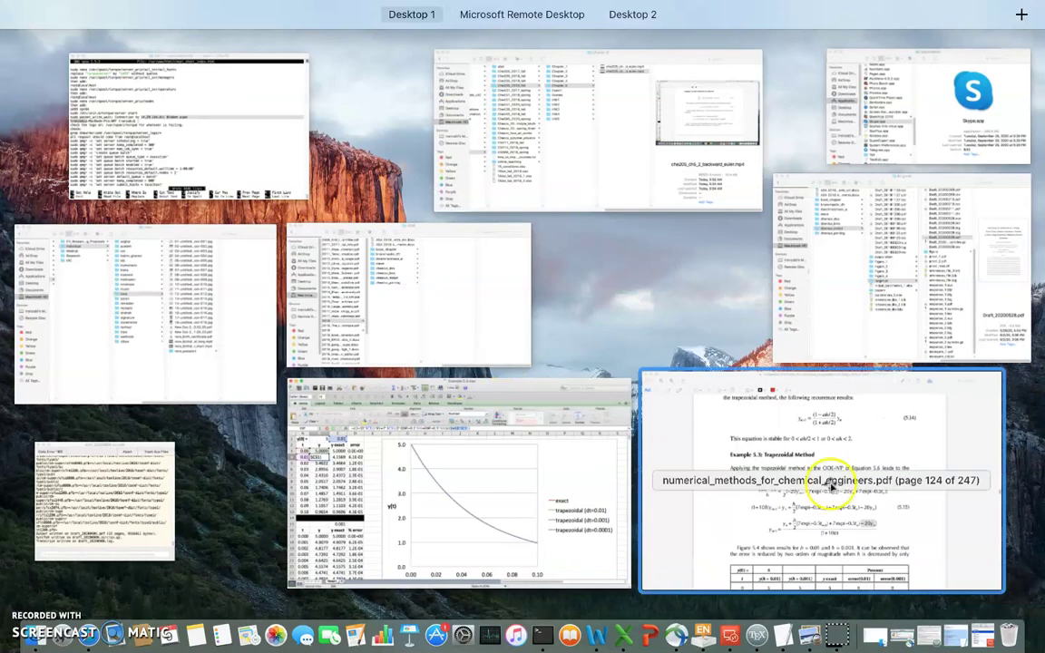
{"action": "key", "text": "Return"}
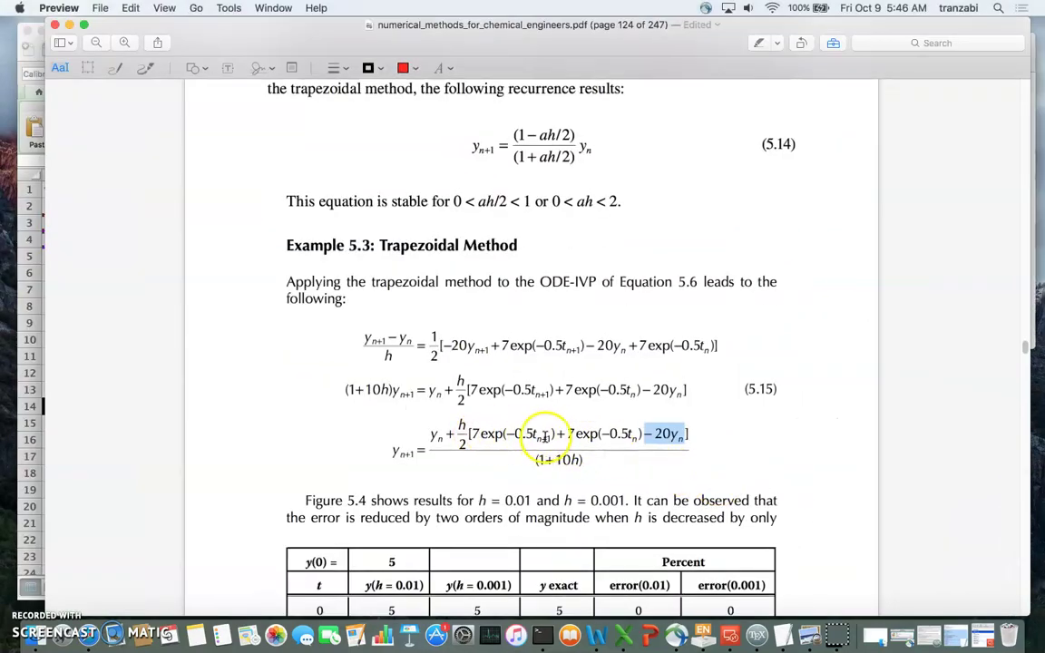
{"action": "key", "text": "ctrl+Up"}
{"action": "left_click", "coordinate": [453, 449]}
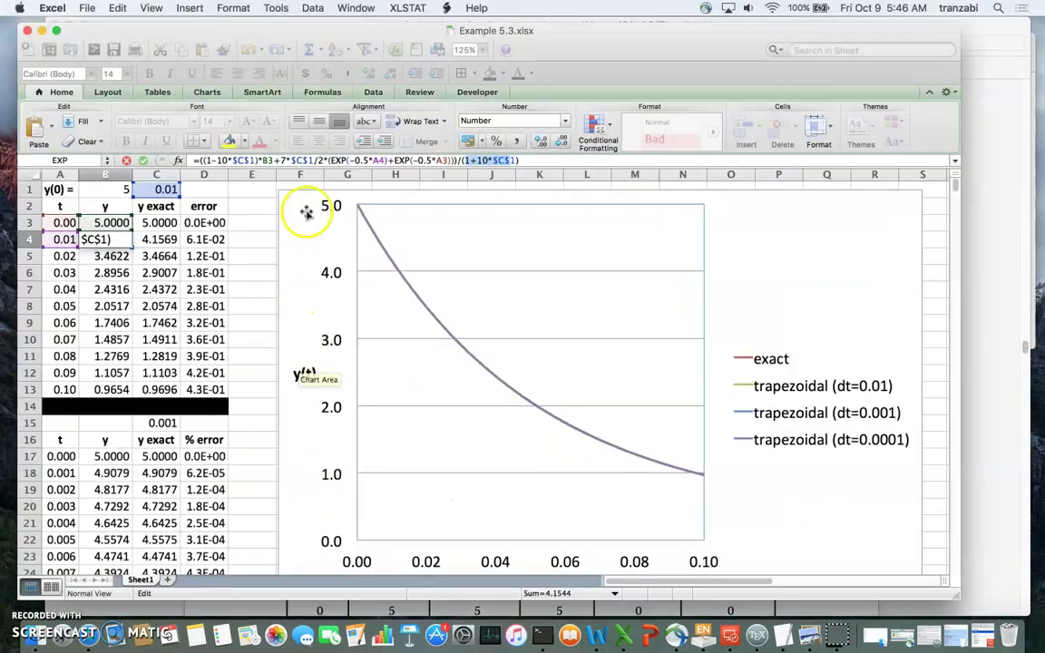
{"action": "left_click", "coordinate": [288, 160]}
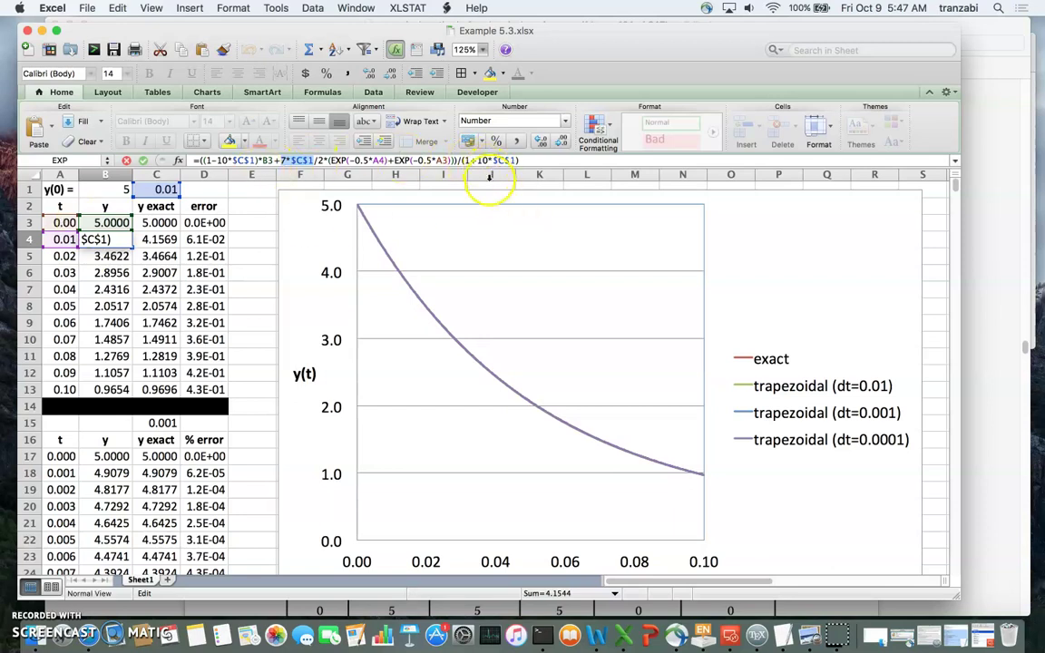
{"action": "key", "text": "ctrl+Up"}
{"action": "left_click", "coordinate": [851, 490]}
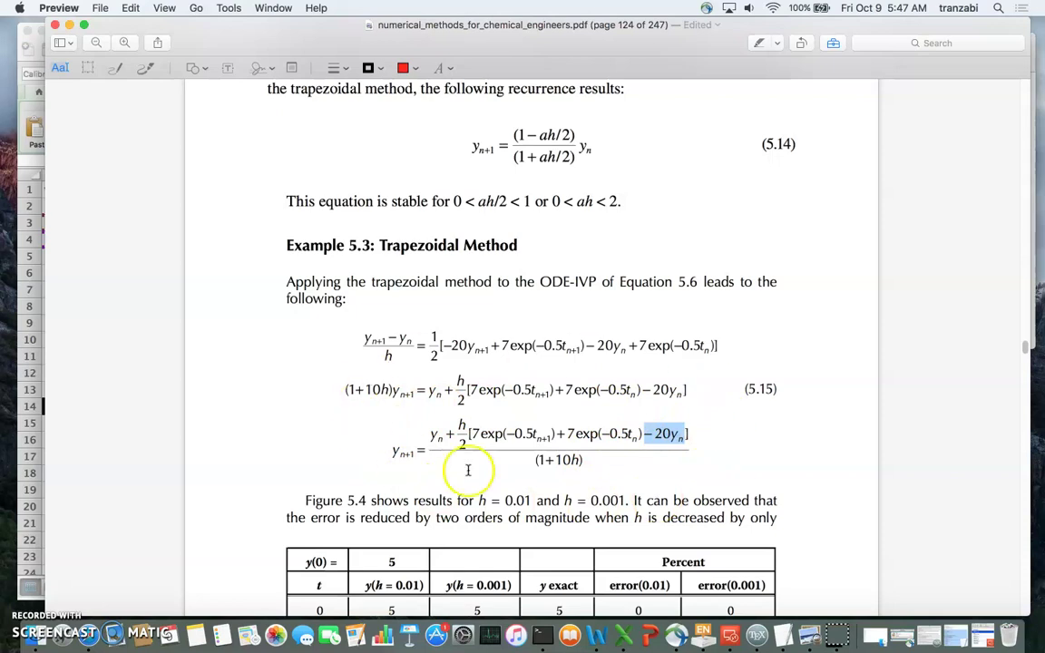
{"action": "key", "text": "ctrl+Up"}
{"action": "left_click", "coordinate": [513, 474]}
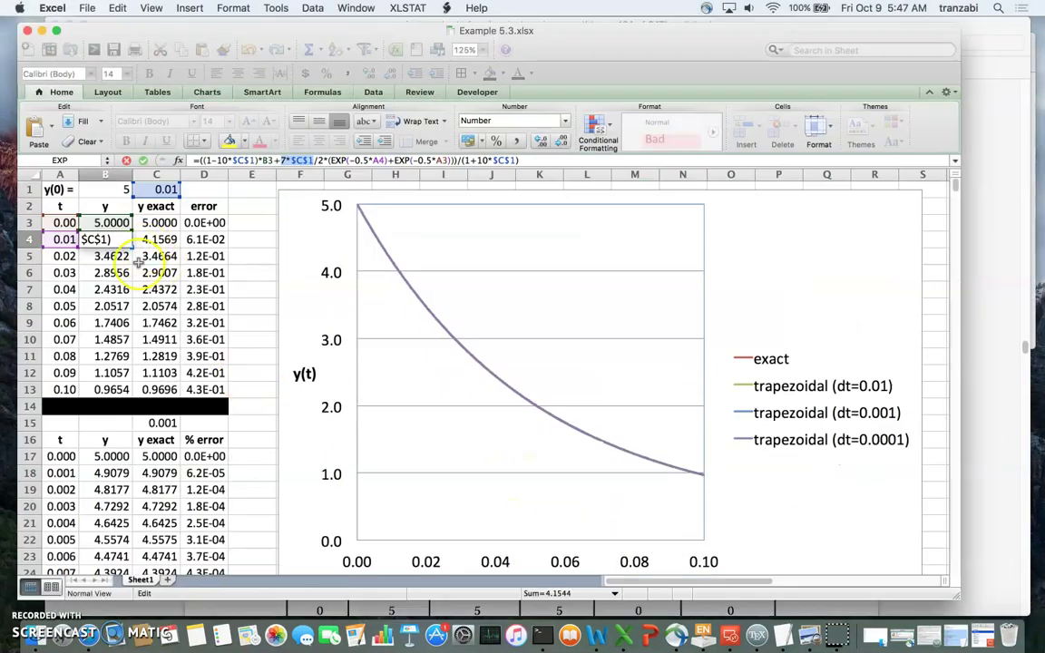
Step: Leave B4's formula unedited and fill it down the y column through B13
{"action": "left_click", "coordinate": [127, 239]}
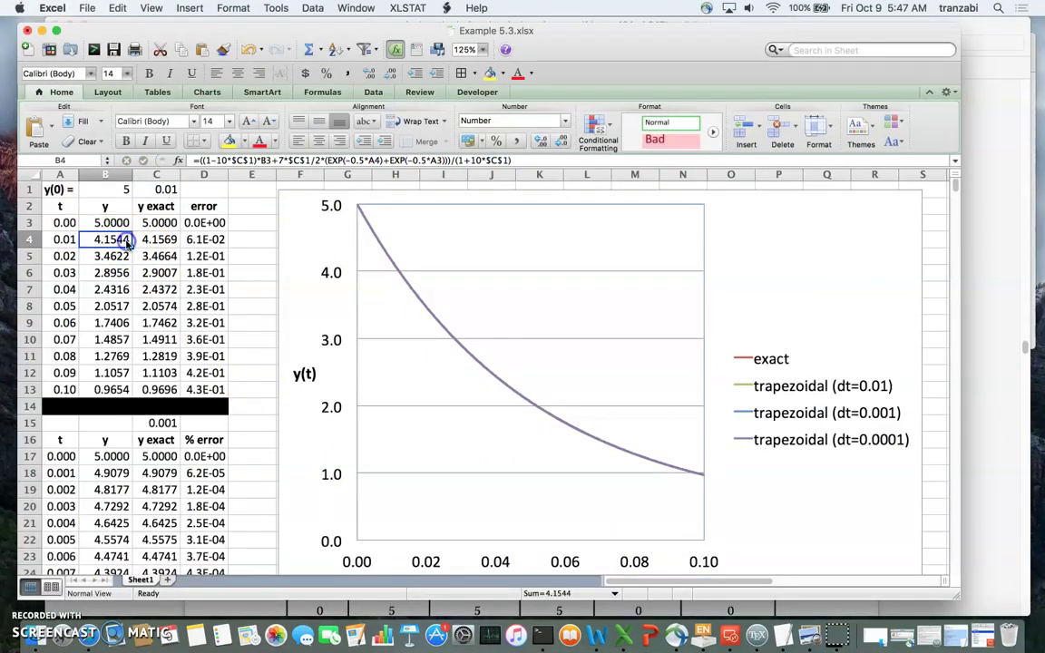
{"action": "left_click_drag", "start_coordinate": [132, 244], "coordinate": [131, 392]}
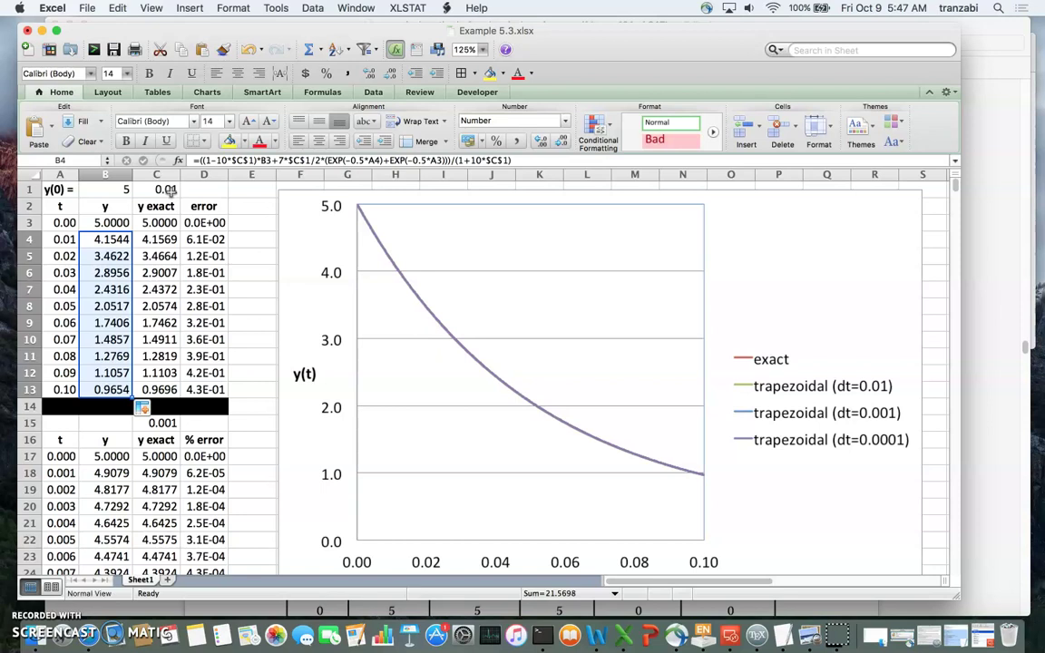
Step: Examine the y(t) chart's trapezoidal curve and the % error chart's series for dt=0.01, dt=0.001 and dt=0.0001
{"action": "left_click", "coordinate": [518, 396]}
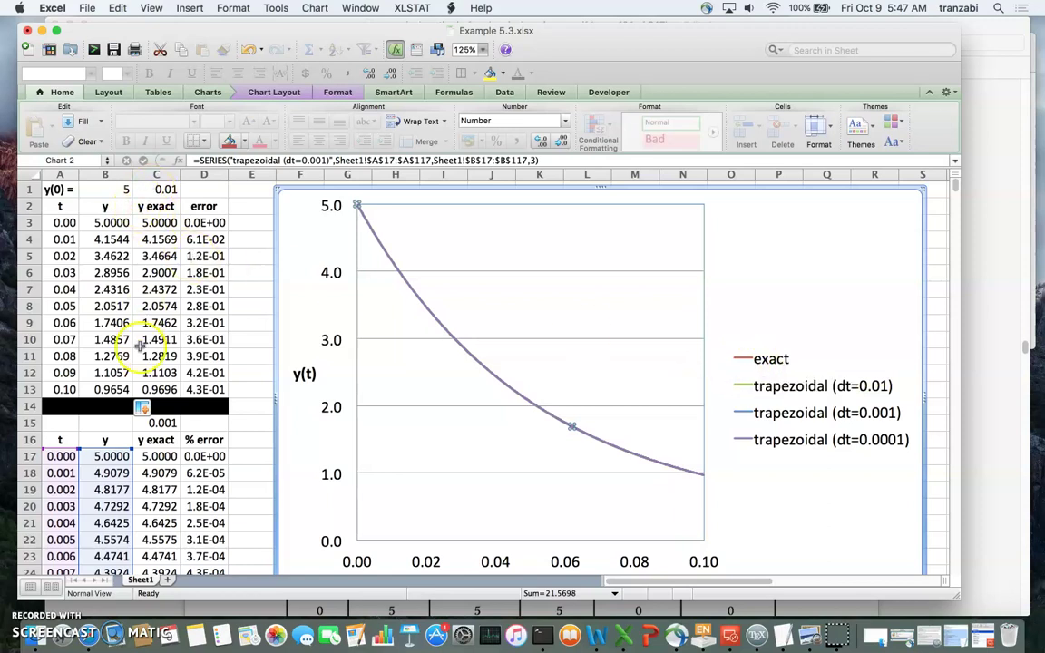
{"action": "scroll", "coordinate": [330, 399], "scroll_direction": "down", "scroll_amount": 10}
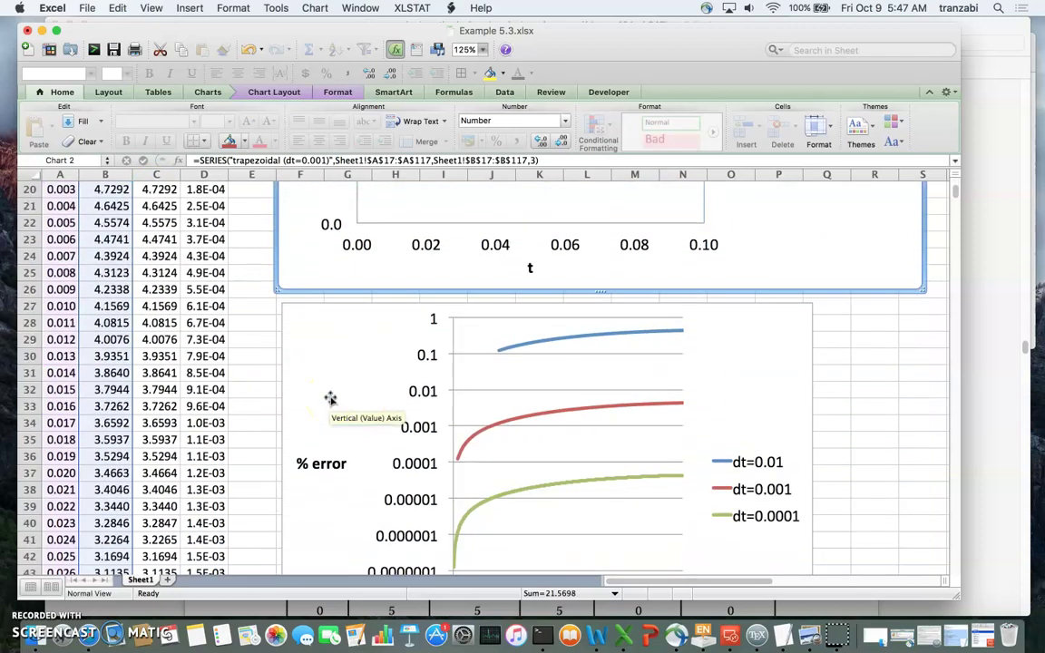
{"action": "scroll", "coordinate": [330, 399], "scroll_direction": "down", "scroll_amount": 3}
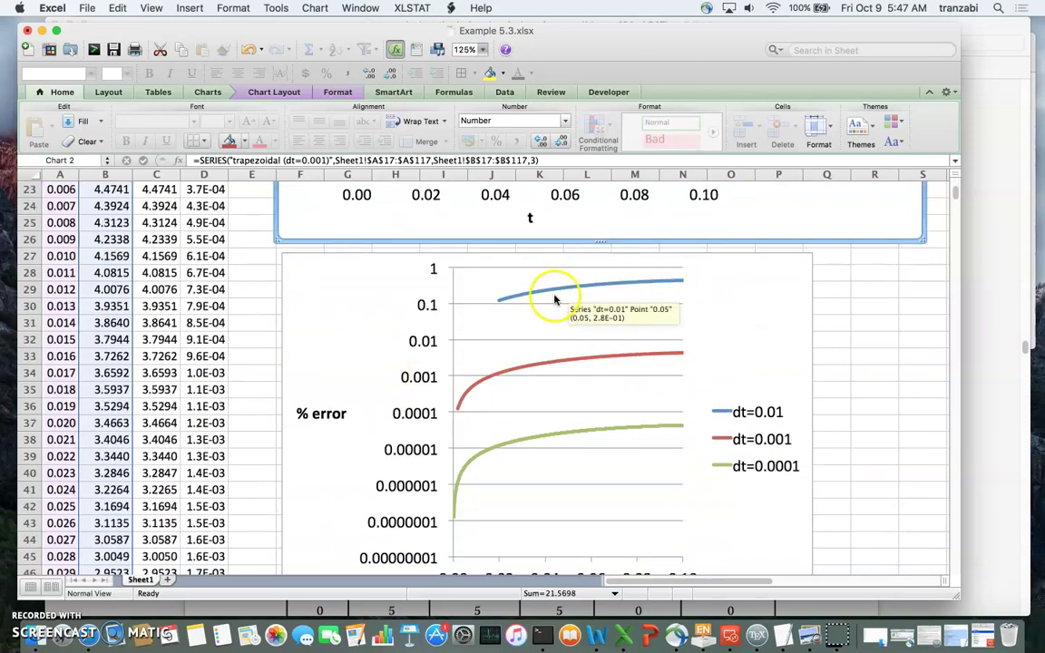
{"action": "scroll", "coordinate": [590, 562], "scroll_direction": "down", "scroll_amount": 4}
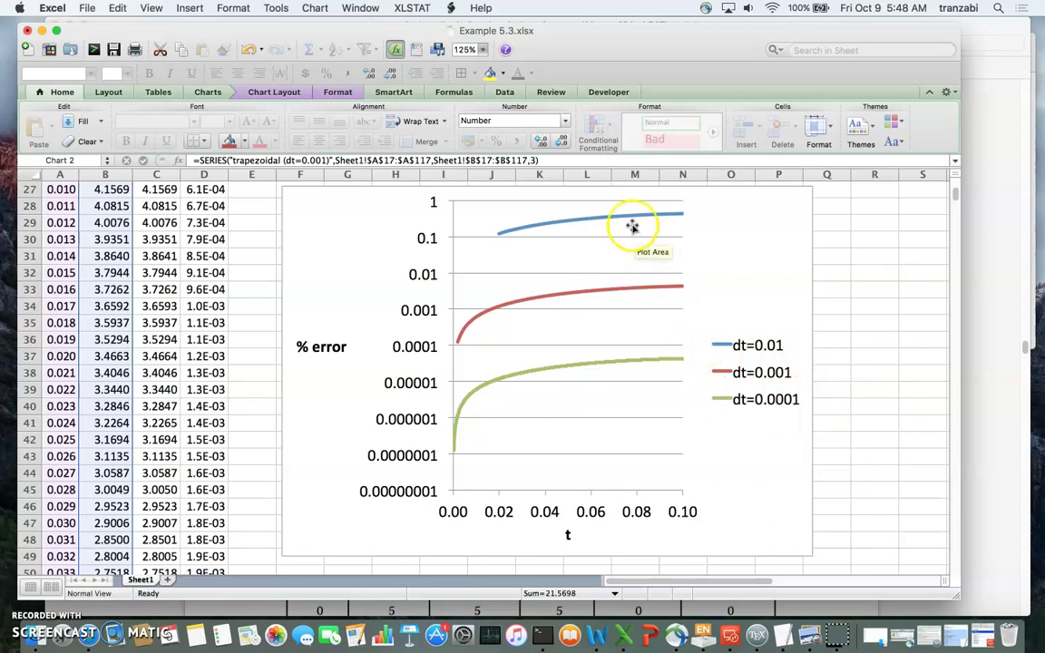
{"action": "mouse_move", "coordinate": [630, 217]}
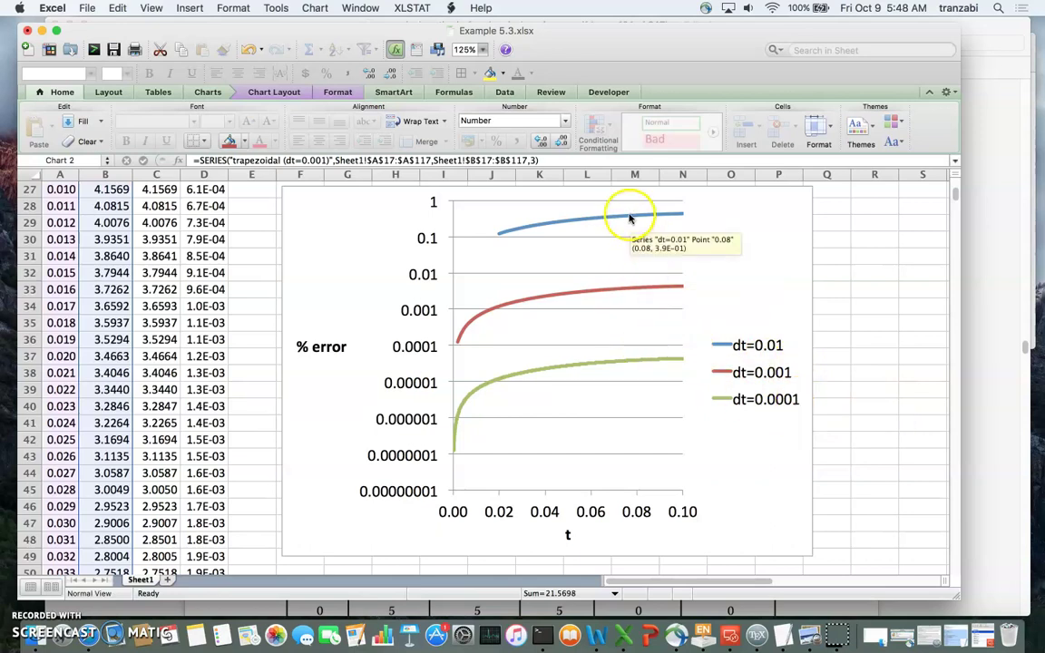
{"action": "mouse_move", "coordinate": [669, 220]}
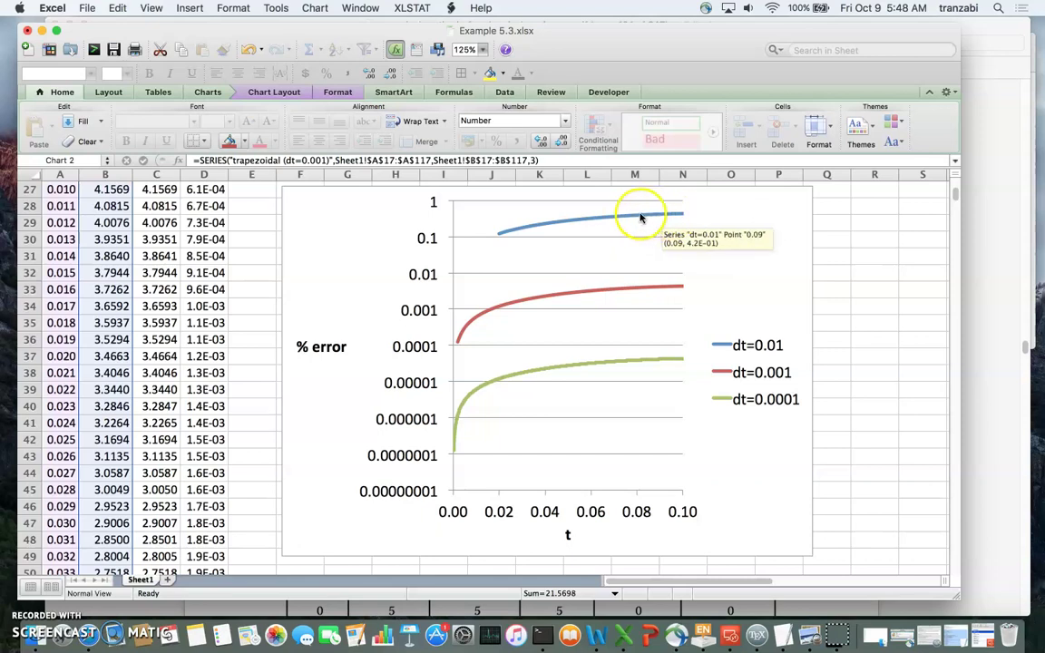
{"action": "mouse_move", "coordinate": [549, 296]}
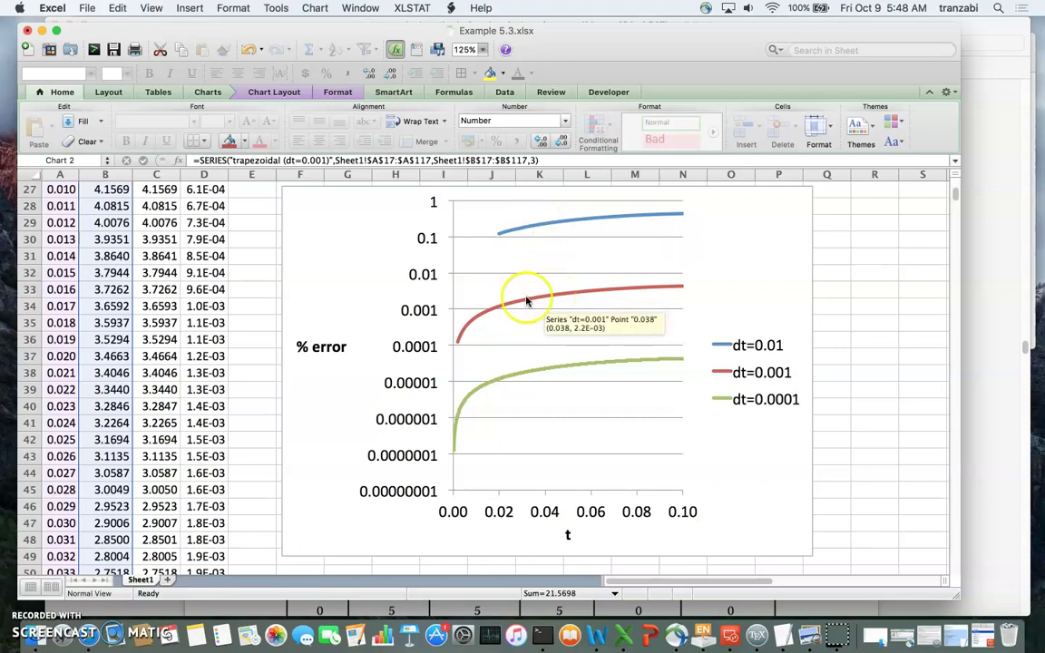
{"action": "left_click", "coordinate": [511, 231]}
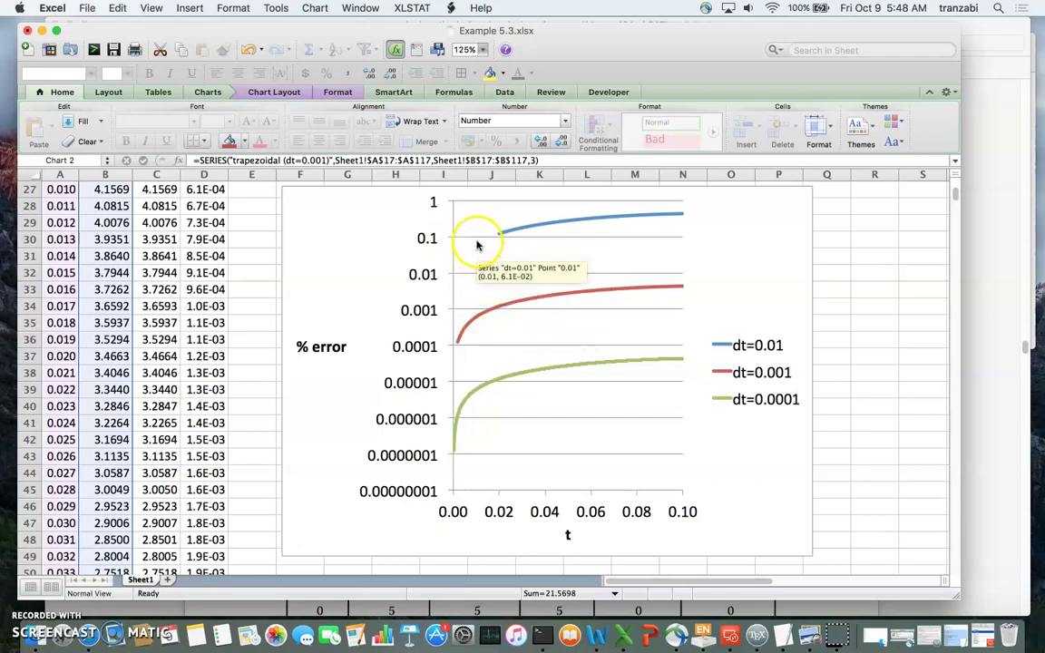
{"action": "mouse_move", "coordinate": [518, 239]}
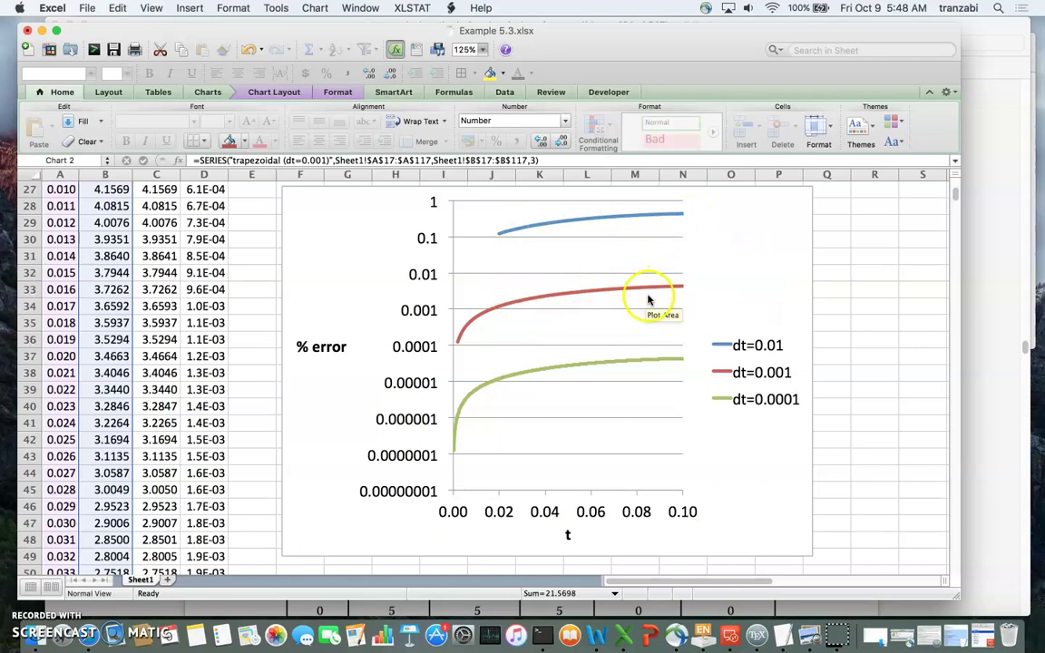
{"action": "mouse_move", "coordinate": [500, 385]}
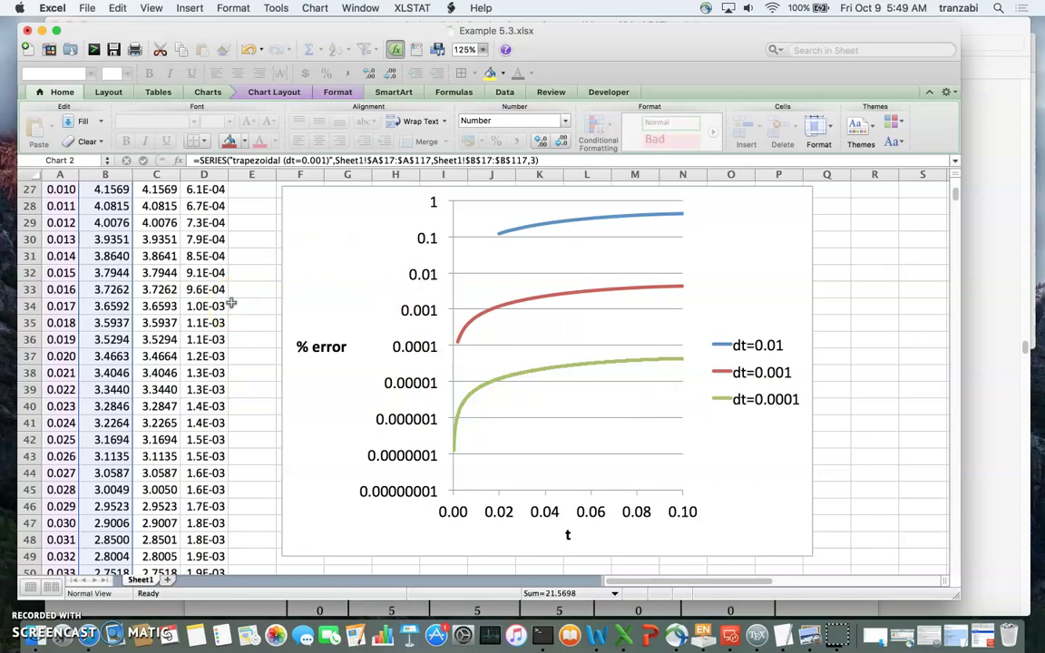
Step: Close the Example 5.3.xlsx workbook without saving its changes
{"action": "left_click", "coordinate": [28, 32]}
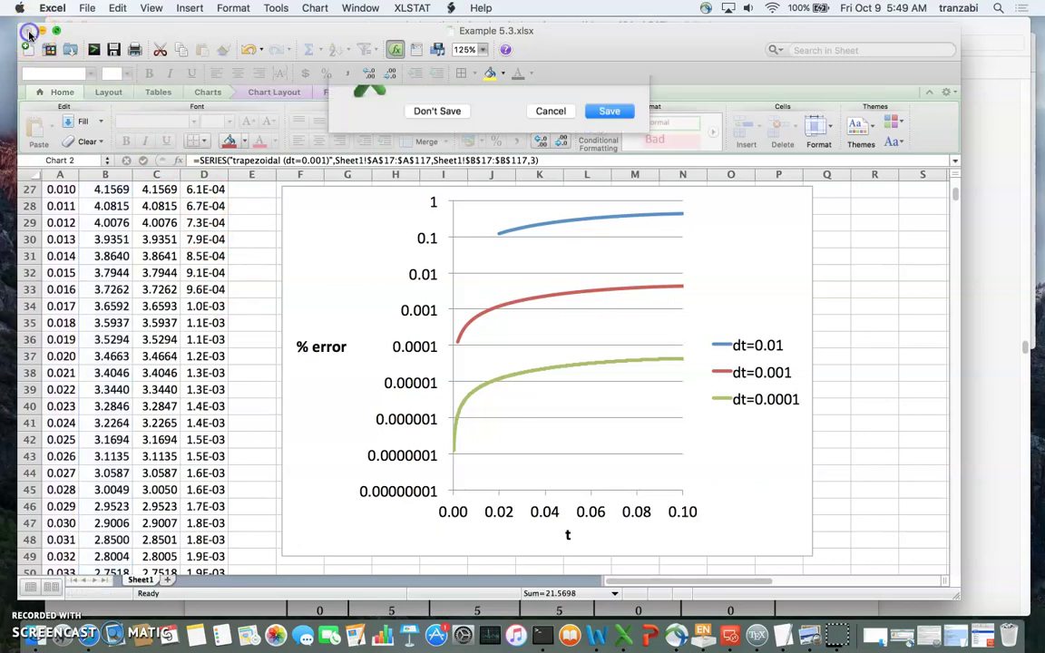
{"action": "left_click", "coordinate": [422, 149]}
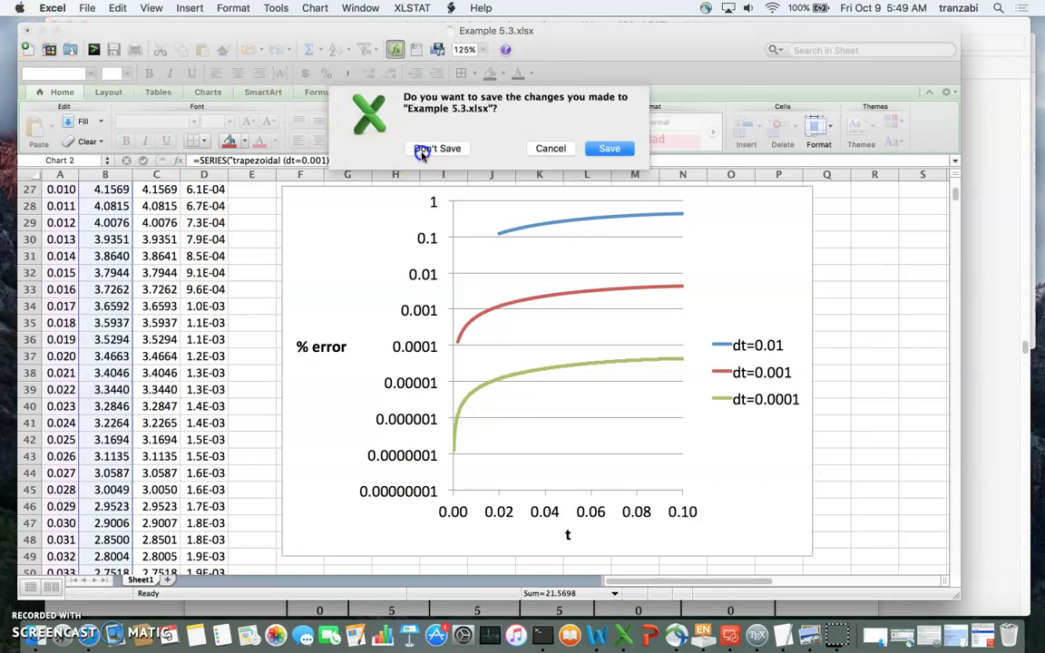
Step: Go back through the textbook PDF from Example 5.3 to Section 5.2.2 on the stability of numerical ODE solutions, page 102
{"action": "scroll", "coordinate": [411, 230], "scroll_direction": "up", "scroll_amount": 15}
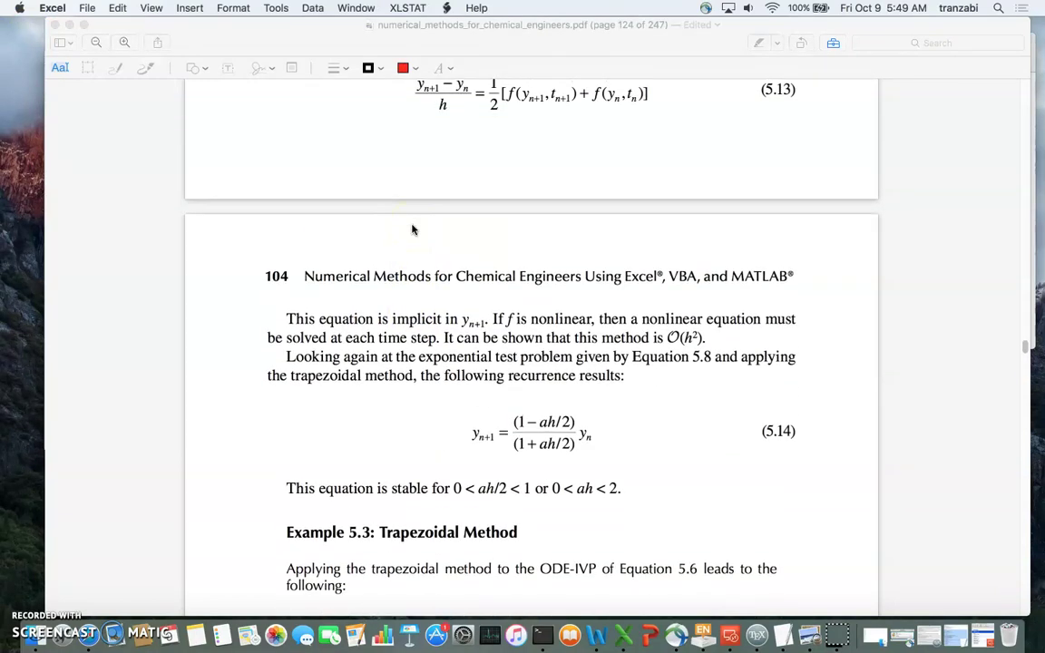
{"action": "scroll", "coordinate": [411, 229], "scroll_direction": "up", "scroll_amount": 20}
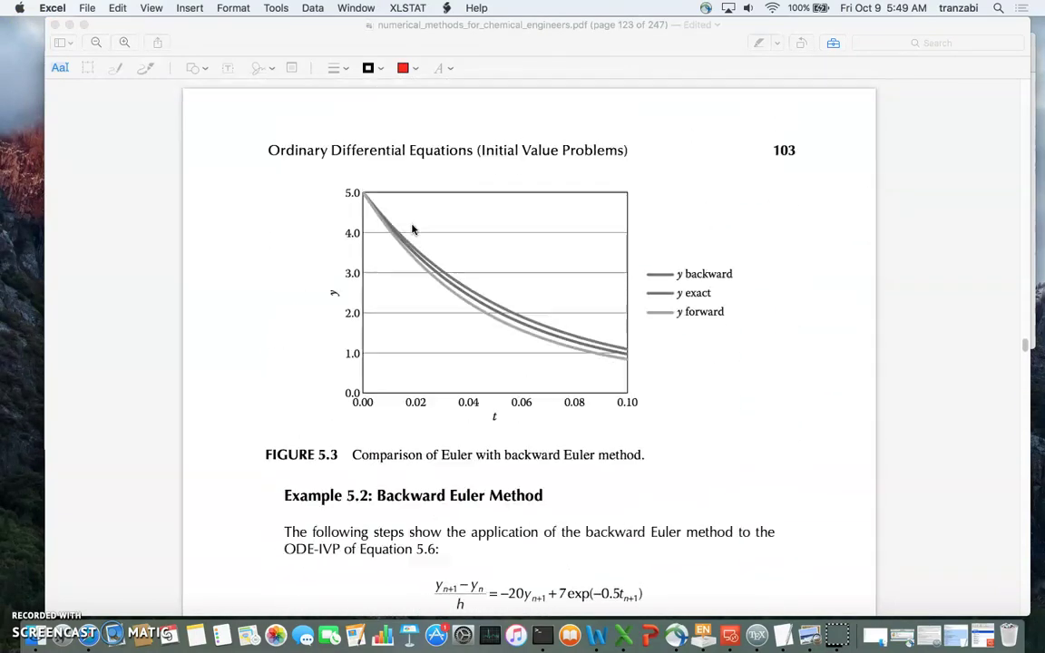
{"action": "scroll", "coordinate": [412, 230], "scroll_direction": "up", "scroll_amount": 20}
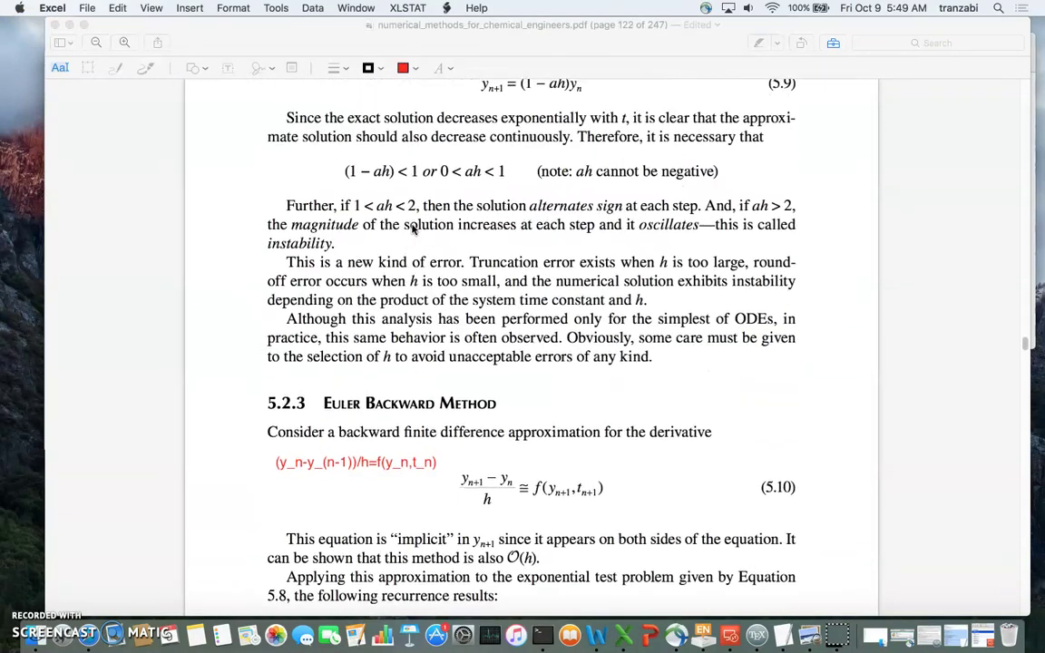
{"action": "scroll", "coordinate": [412, 229], "scroll_direction": "down", "scroll_amount": 3}
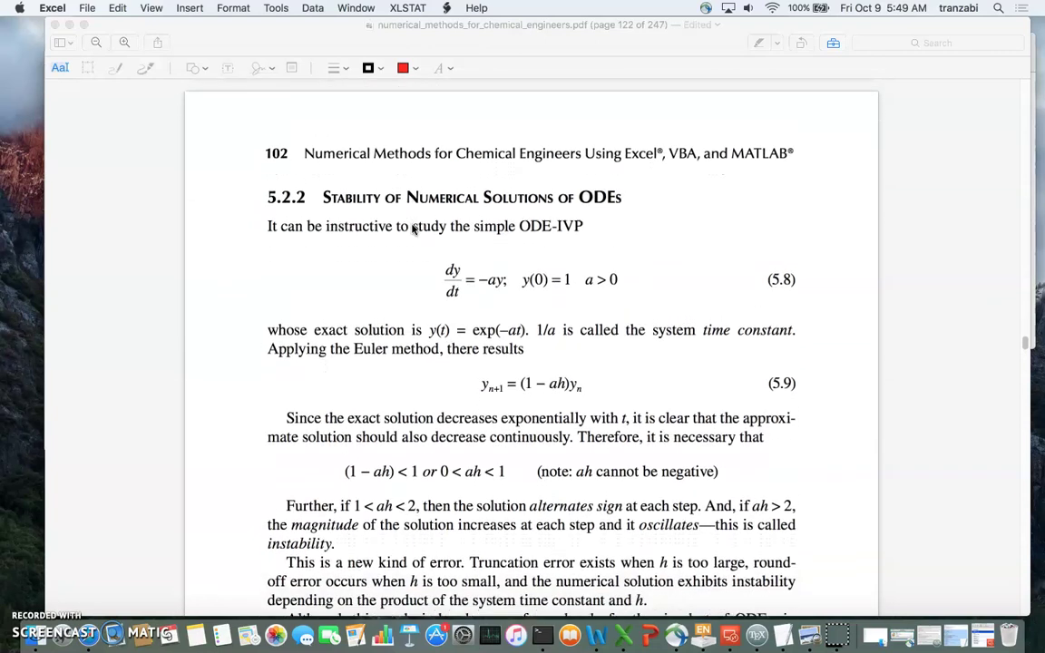